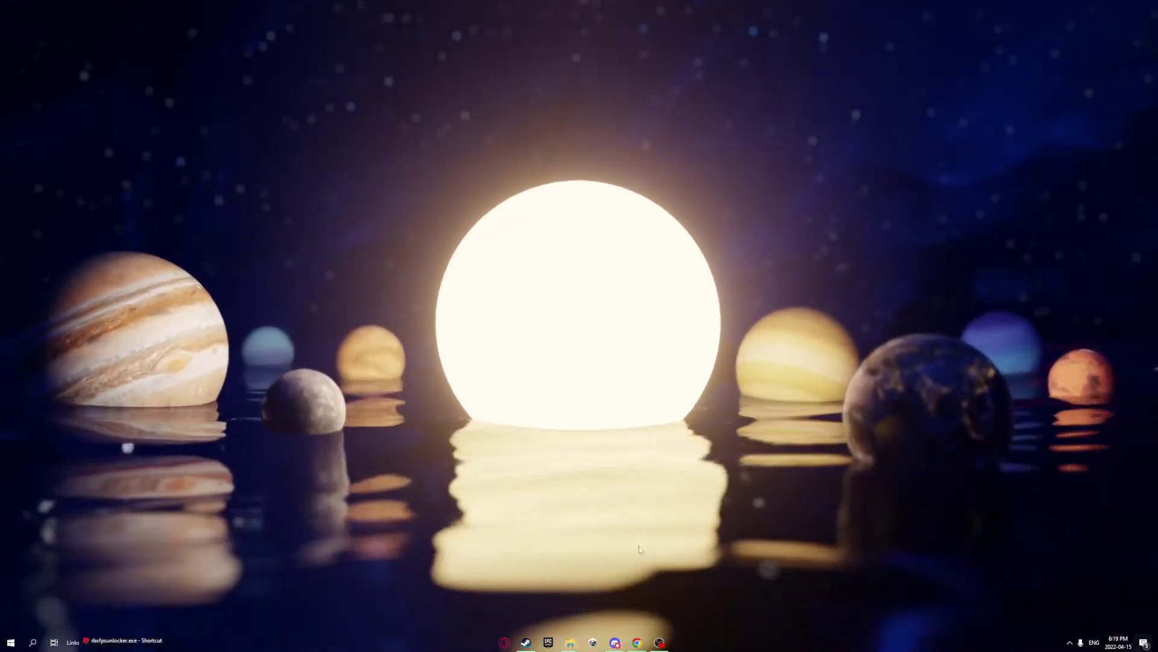
Reach the MelonLoader wiki's getting-started page and start downloading MelonLoader.Installer.exe
left_click(637, 642)
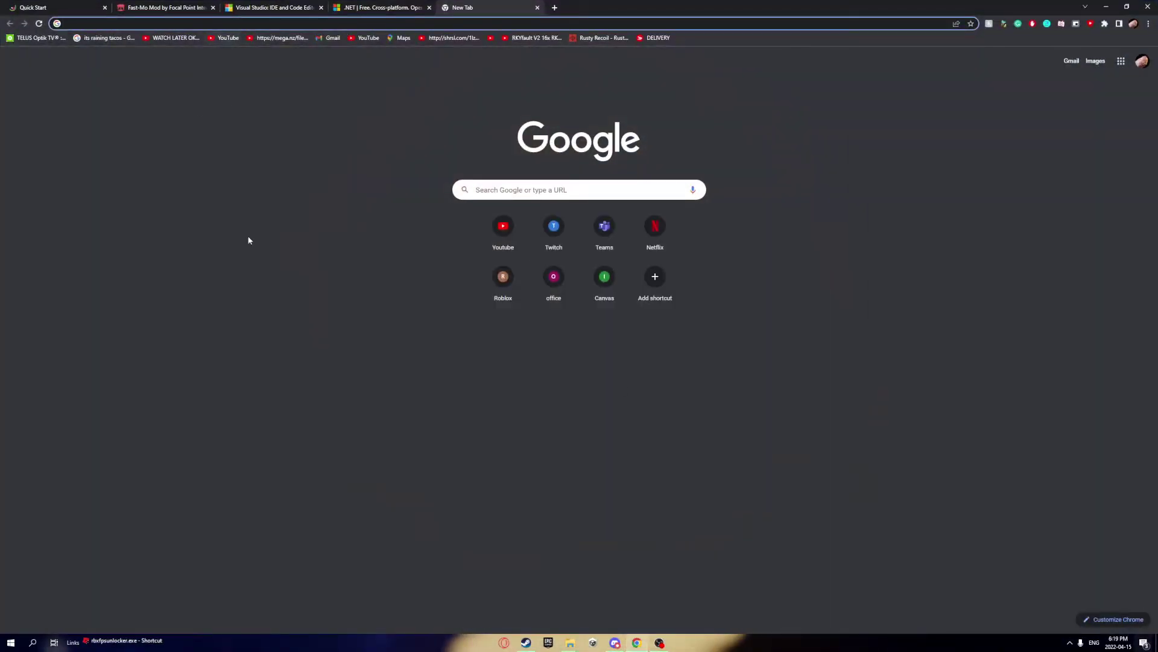
type("melon lod")
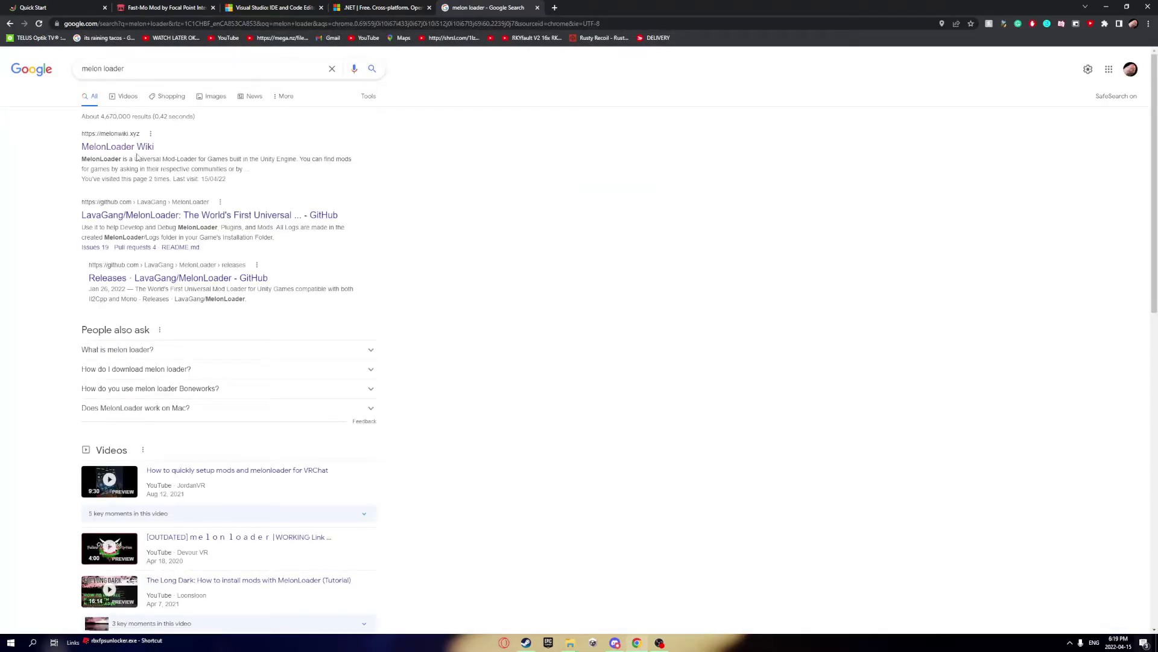
left_click(106, 147)
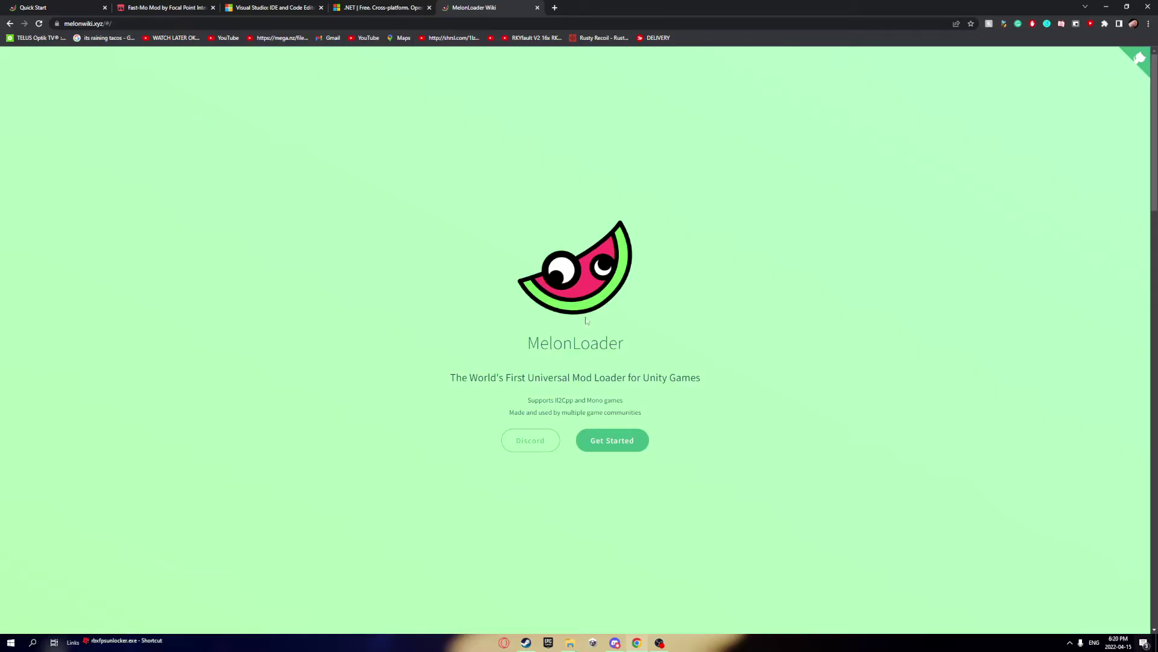
left_click(622, 443)
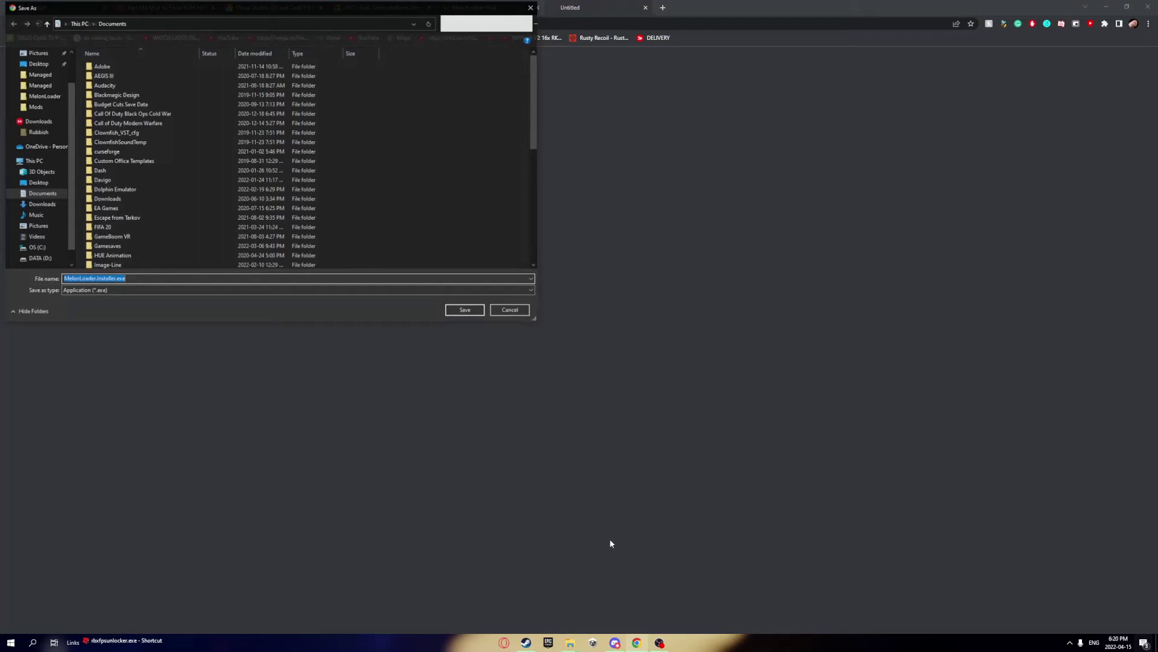
Save MelonLoader.Installer.exe into D:\1, replacing the old copy, and run it
left_click(38, 258)
double_click(109, 65)
left_click(466, 311)
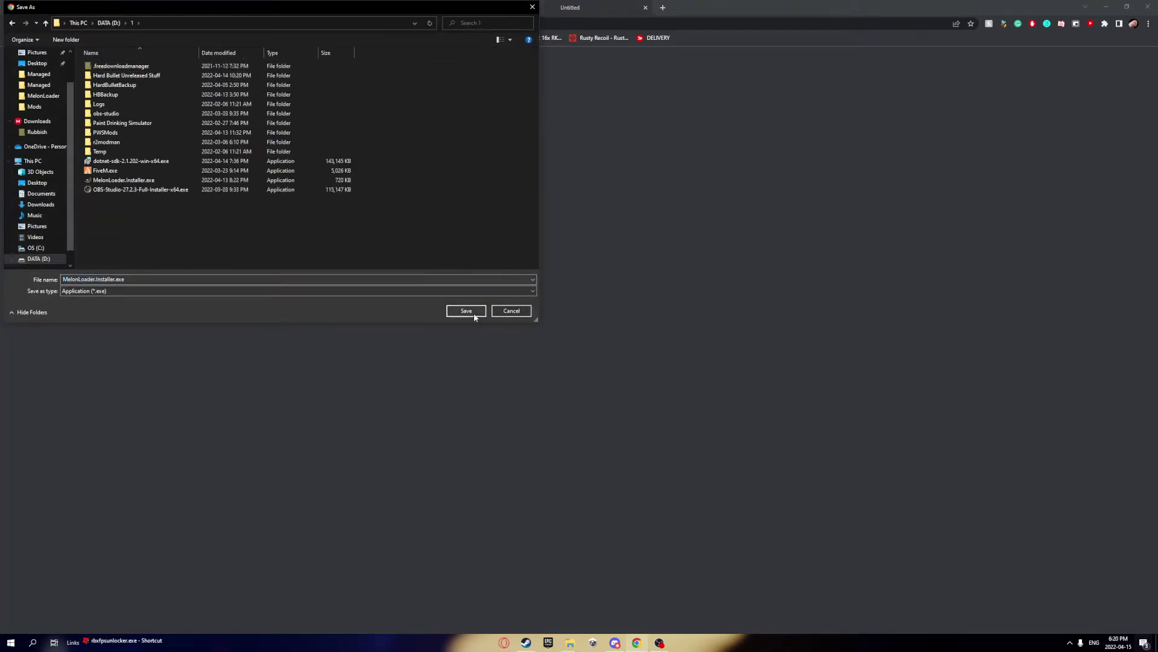
left_click(606, 325)
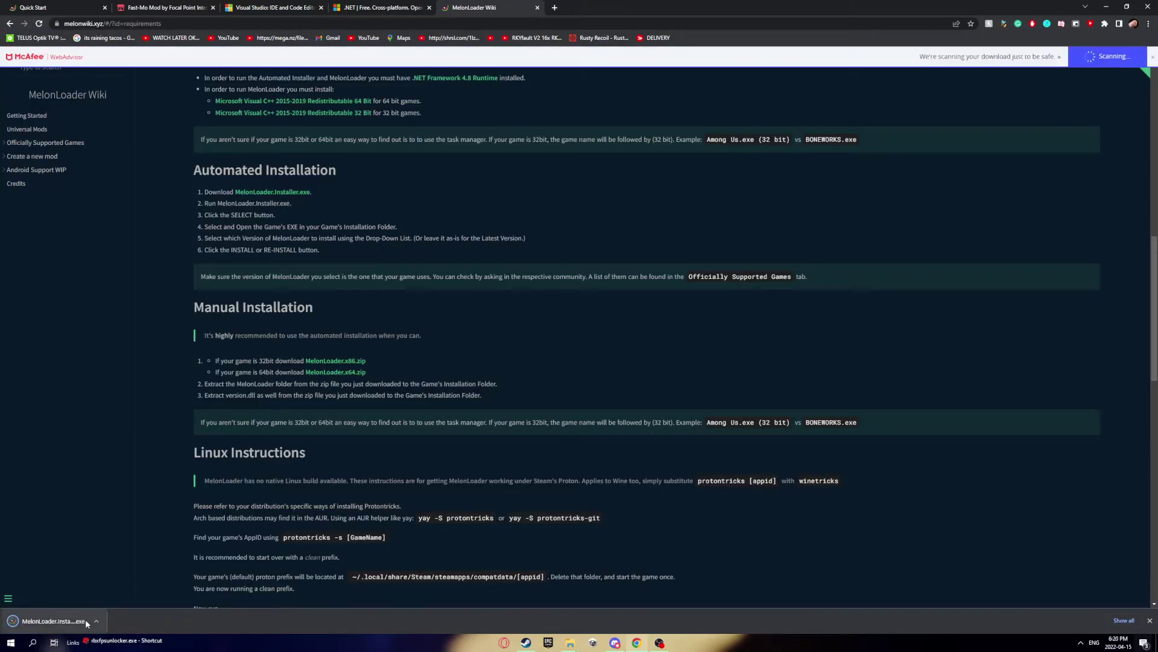
left_click(53, 622)
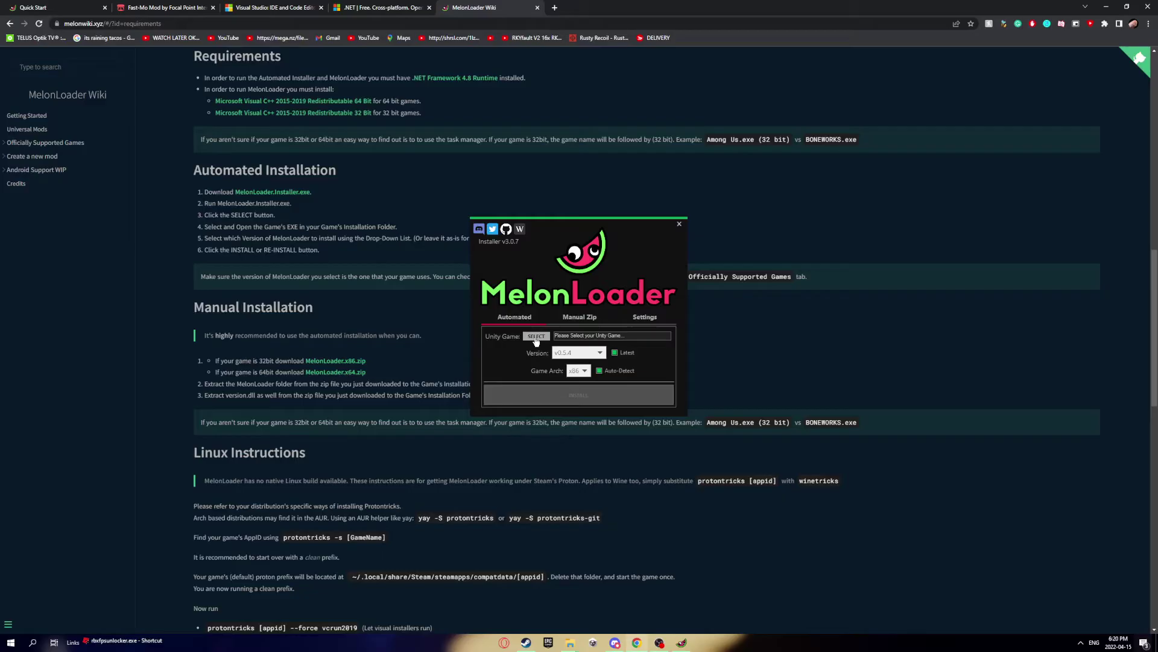
Start the installer's game selection and browse Hard Bullet's local files from Steam
left_click(535, 338)
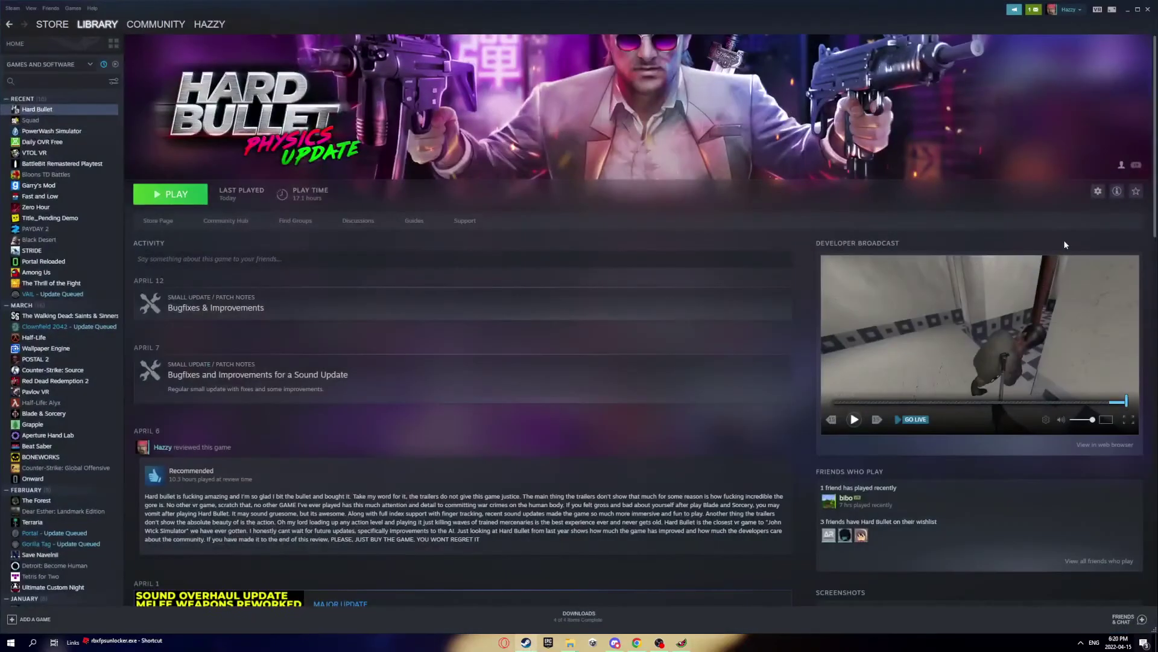
left_click(1097, 193)
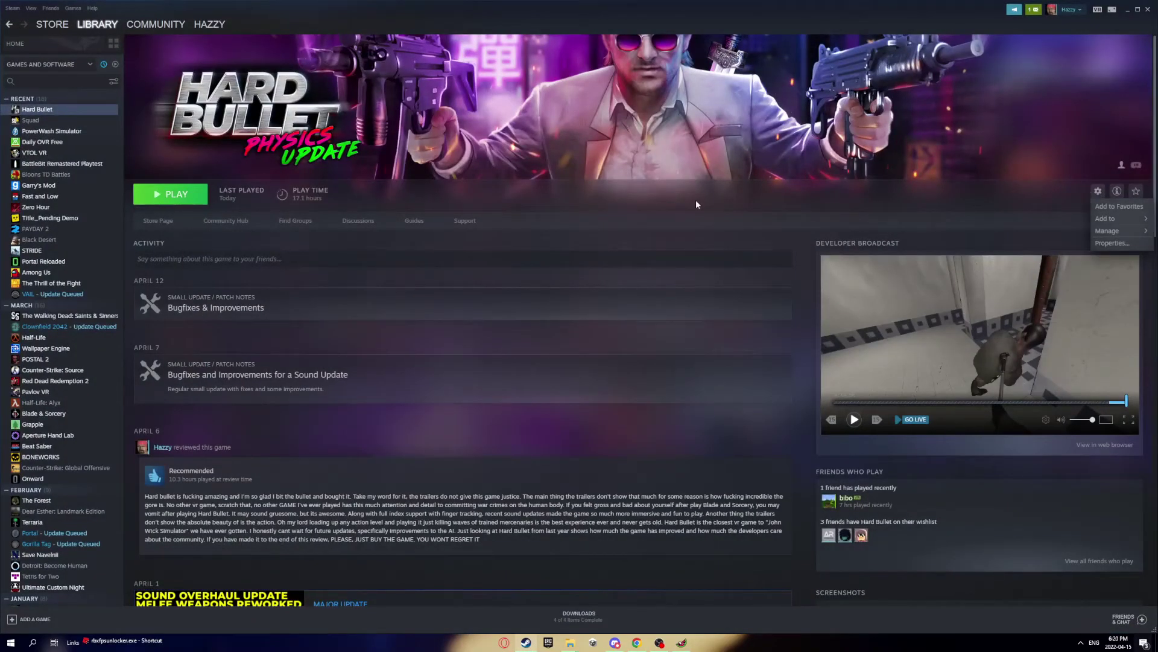
mouse_move(1108, 231)
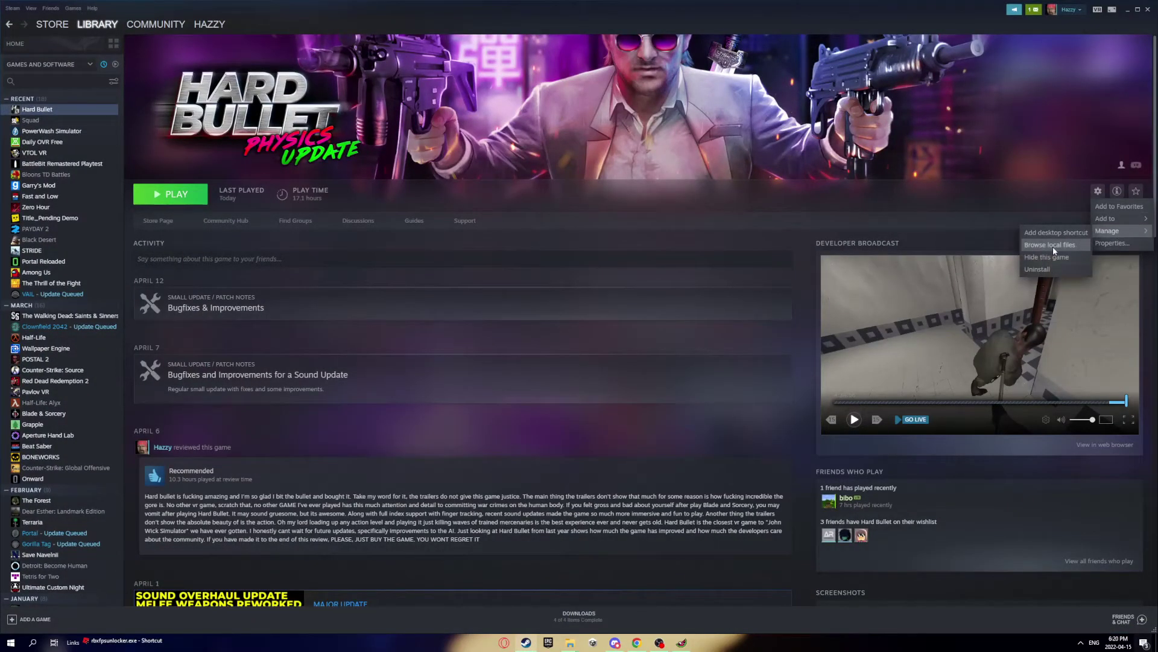
left_click(1053, 246)
Paste the Hard Bullet folder path into the picker and choose Hard Bullet.exe as the game
left_click(1128, 12)
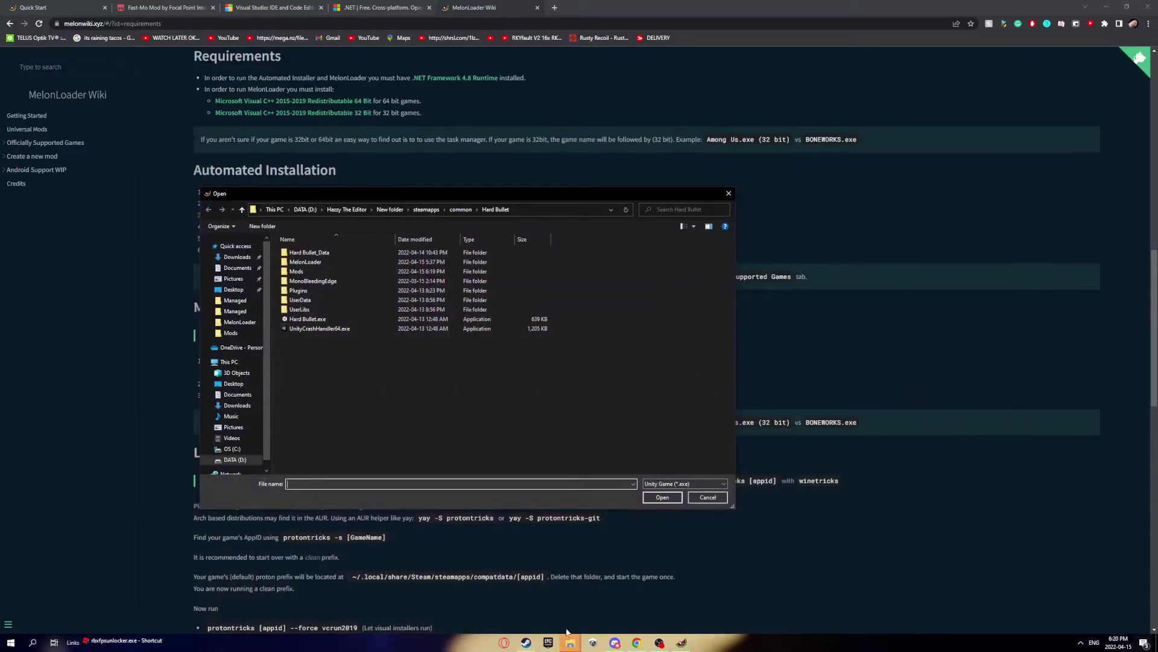
mouse_move(570, 643)
left_click(570, 606)
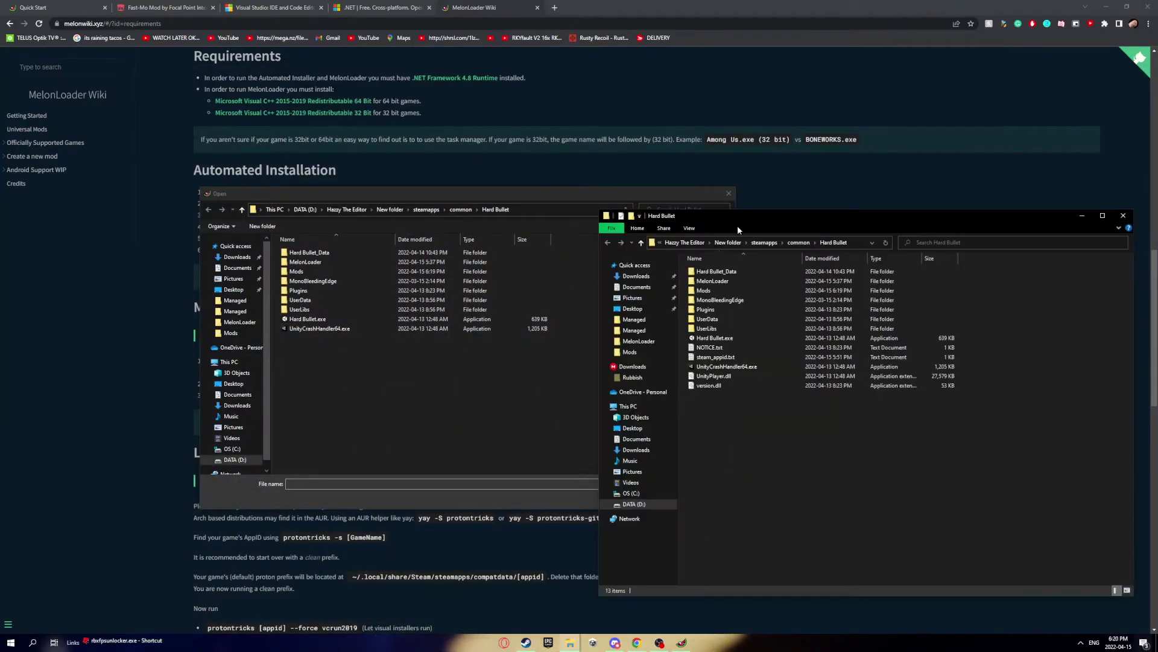
left_click(852, 243)
left_click(547, 210)
type("D:\\Hazzy The Editor\\New folder\\steamapps\\common\\Hard Bullet")
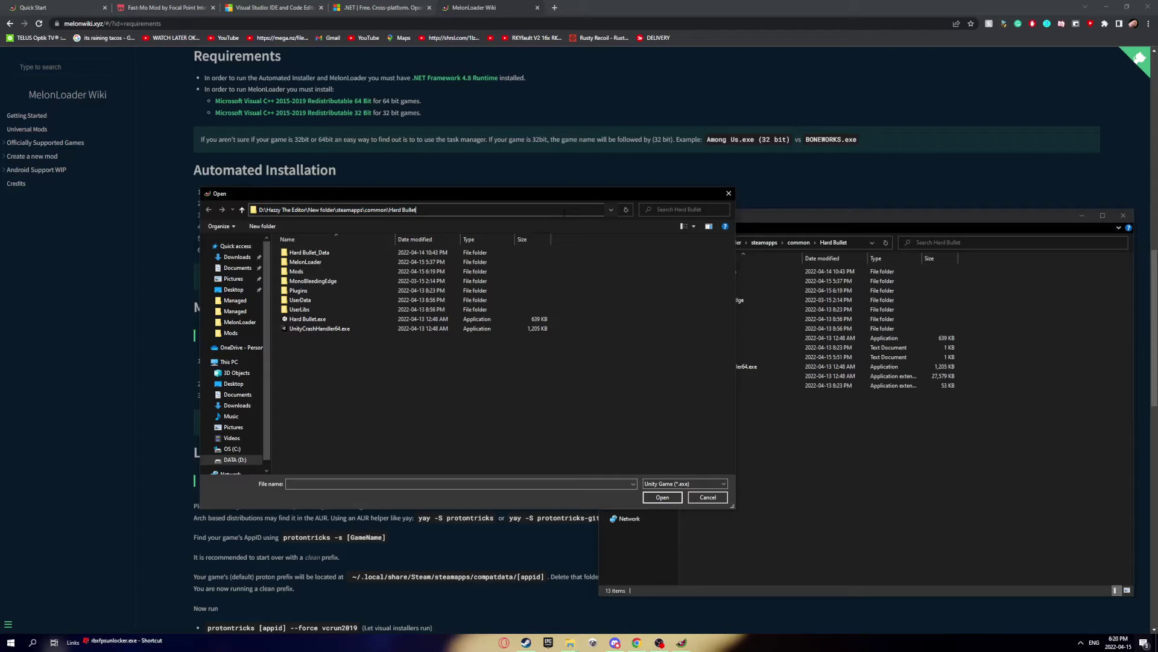
key("Return")
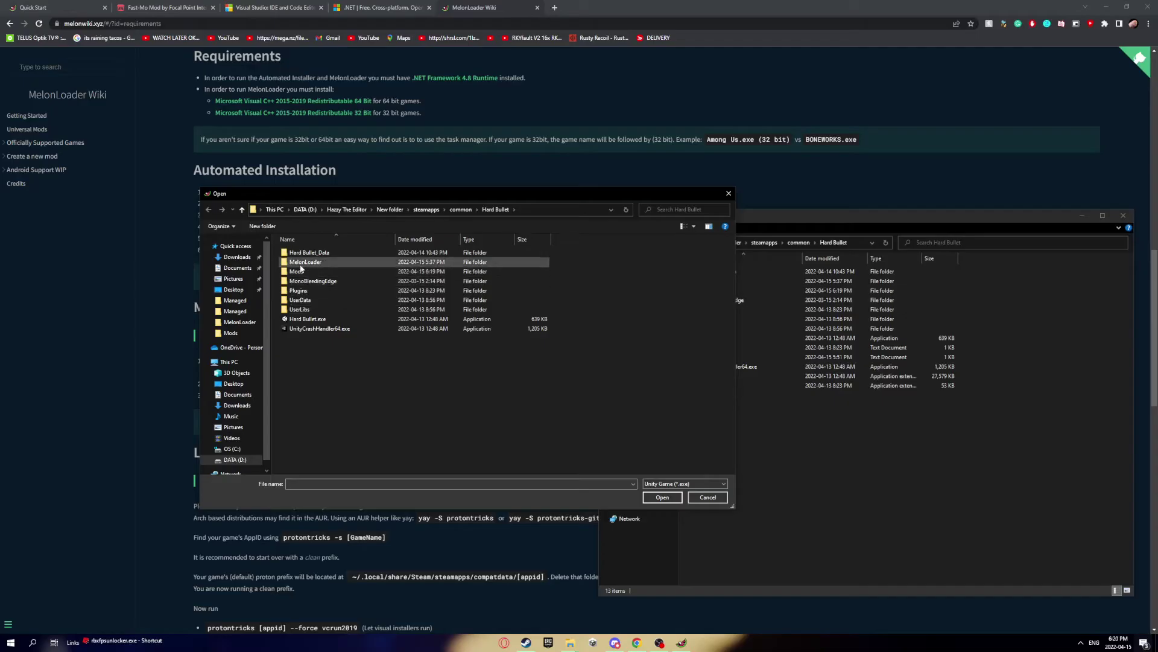
double_click(306, 320)
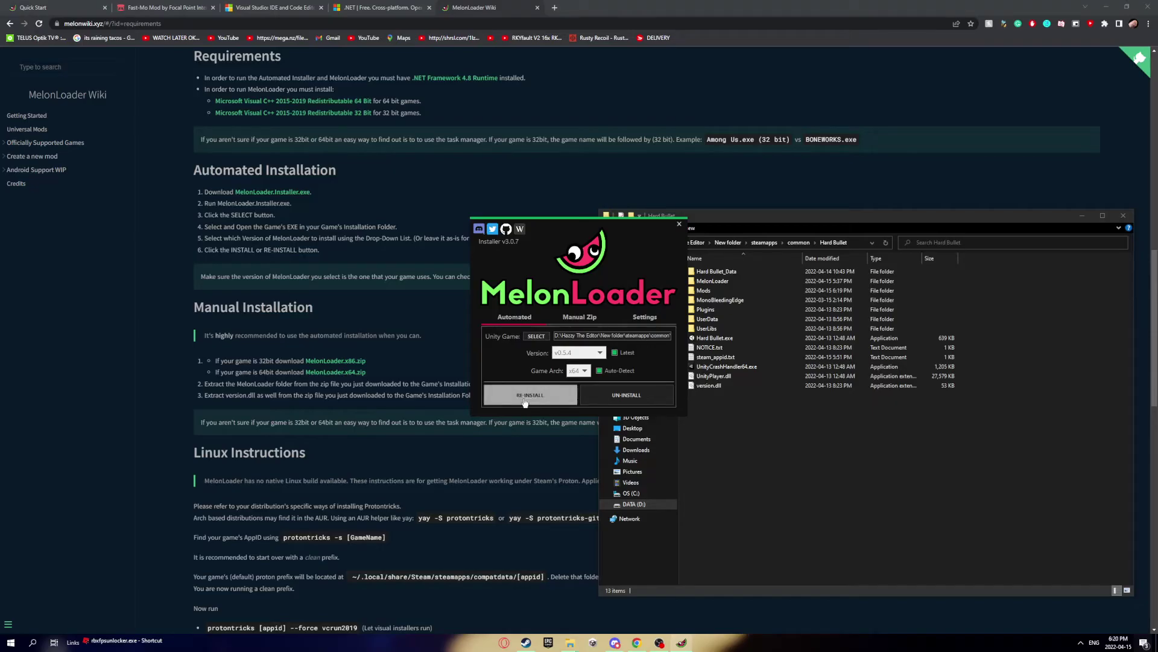
Close the installer and minimize the Hard Bullet folder window
left_click(680, 226)
mouse_move(732, 435)
left_mouse_down()
mouse_move(716, 265)
mouse_move(728, 408)
left_mouse_up()
left_click(815, 453)
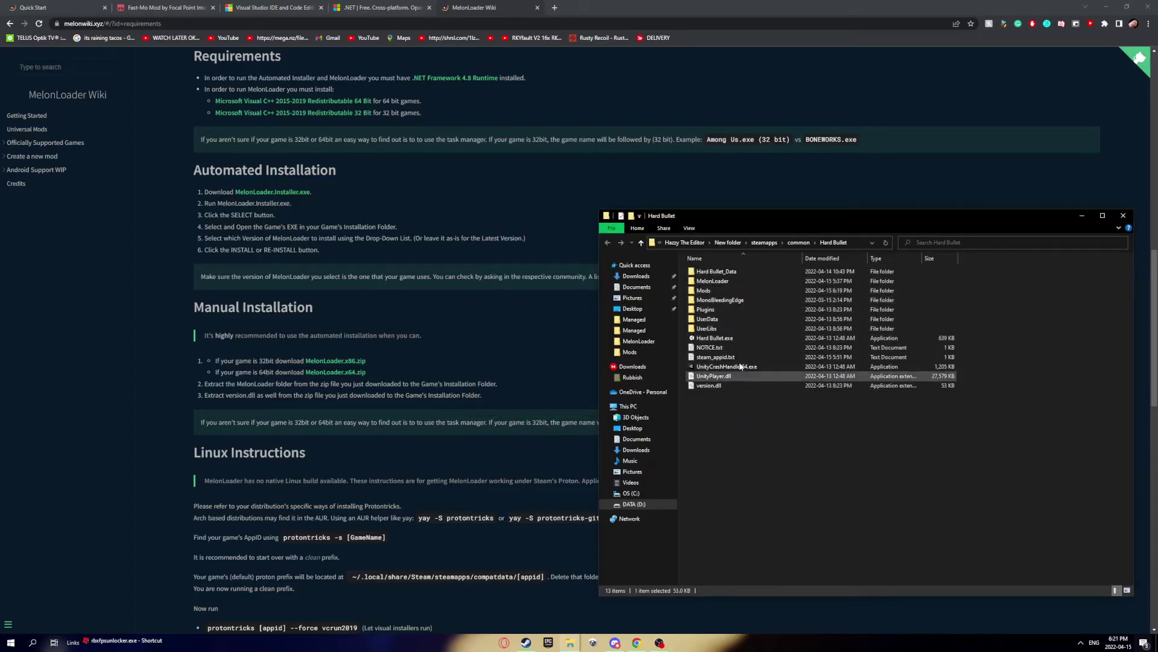
left_click_drag(689, 215, 688, 209)
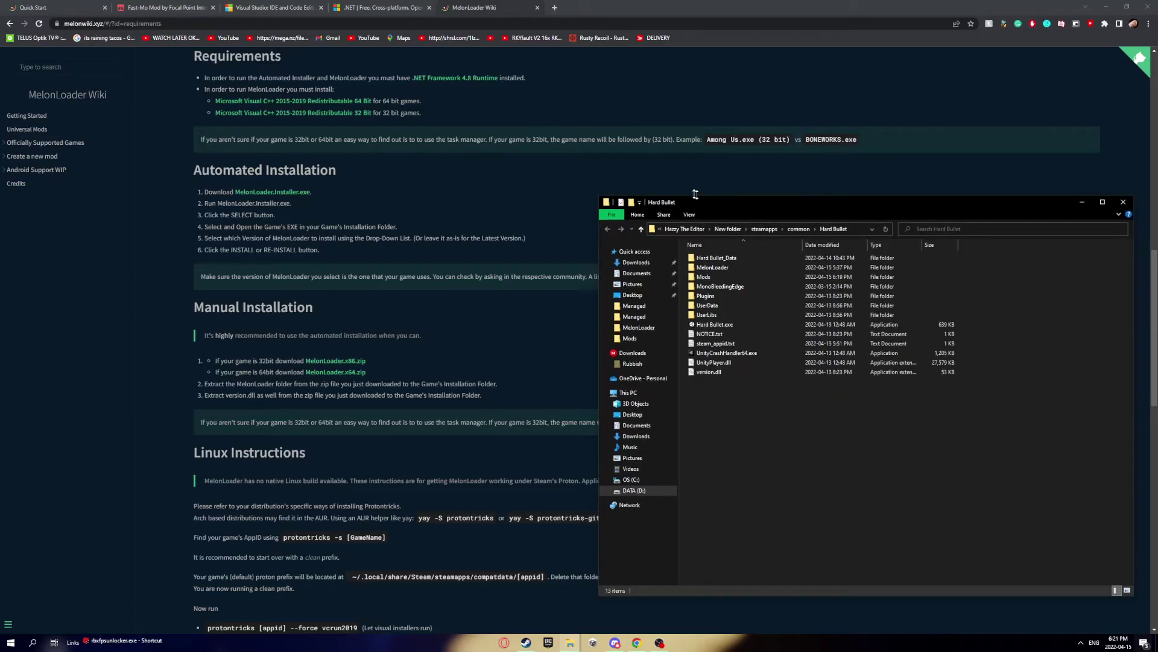
left_click(713, 198)
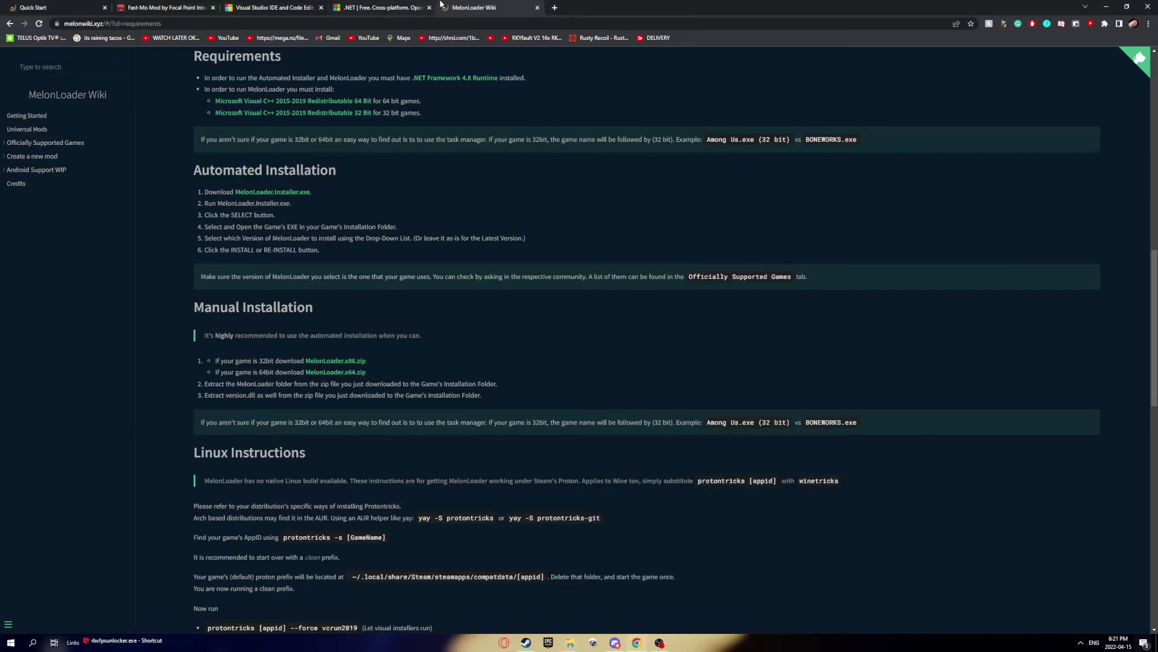
Bring up the Fast-Mo Mod itch.io page, briefly checking the Discord post about it
left_click(166, 8)
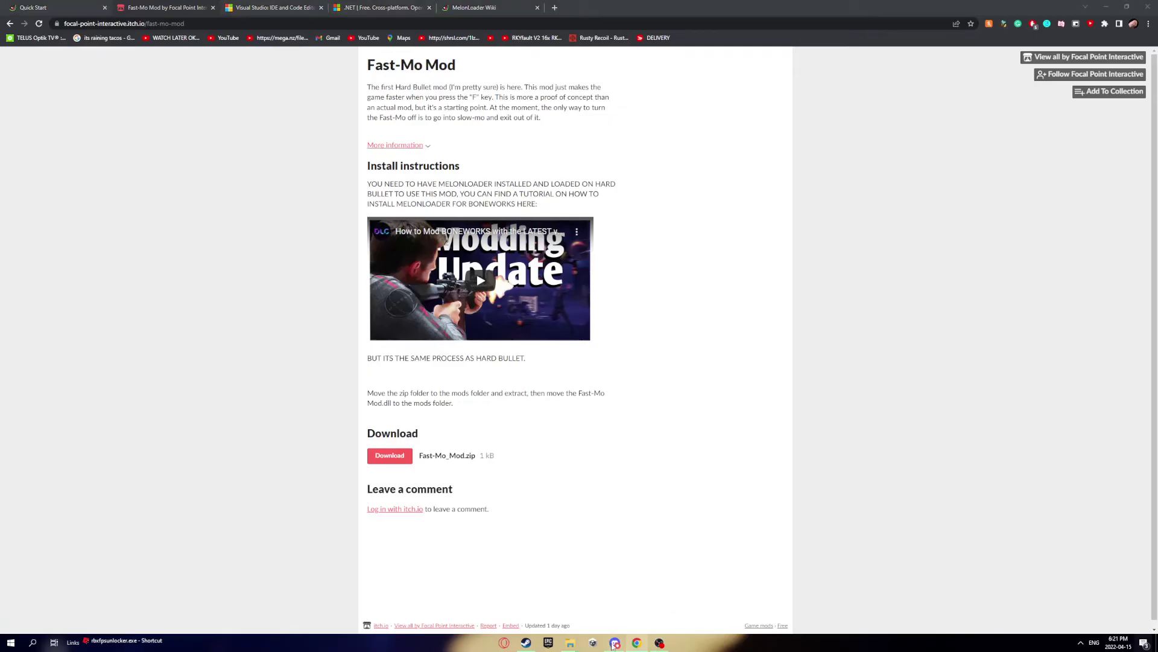
left_click(608, 641)
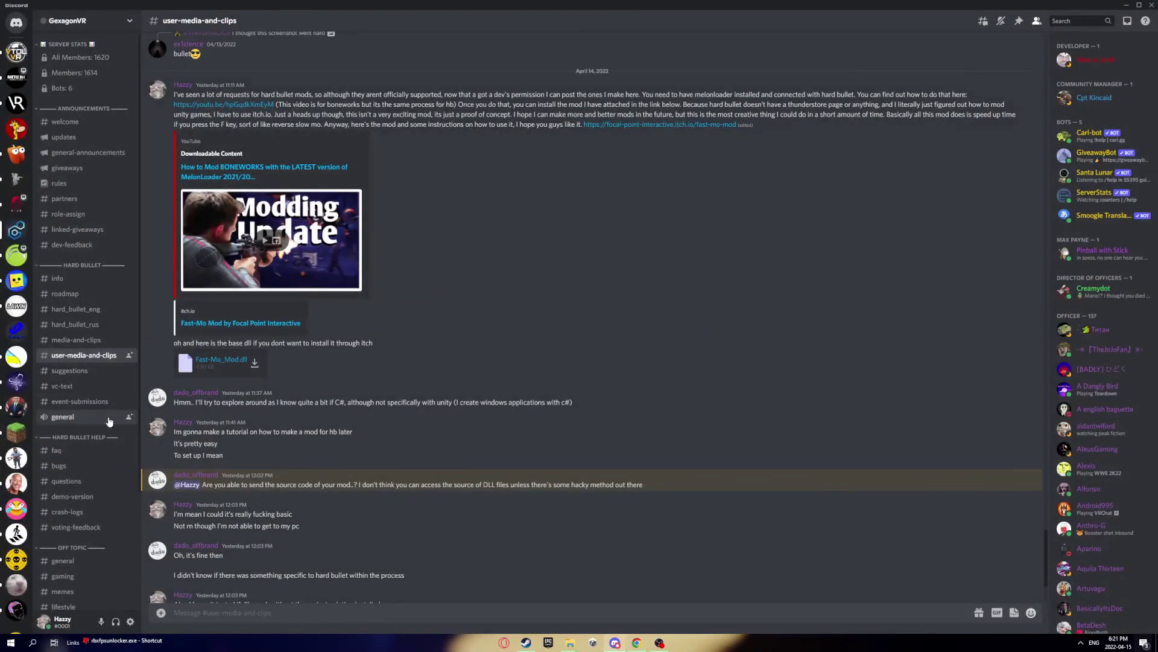
left_click(618, 642)
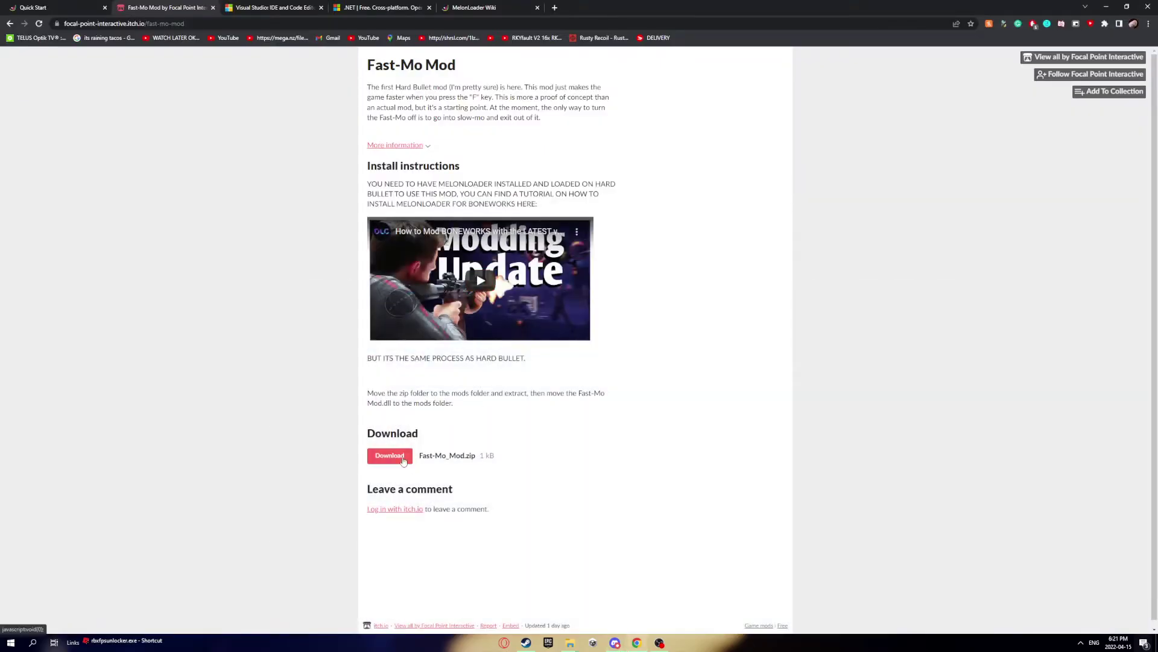
Download Fast-Mo_Mod.zip as All Files into Downloads, replacing the old copy, and open it
left_click(390, 455)
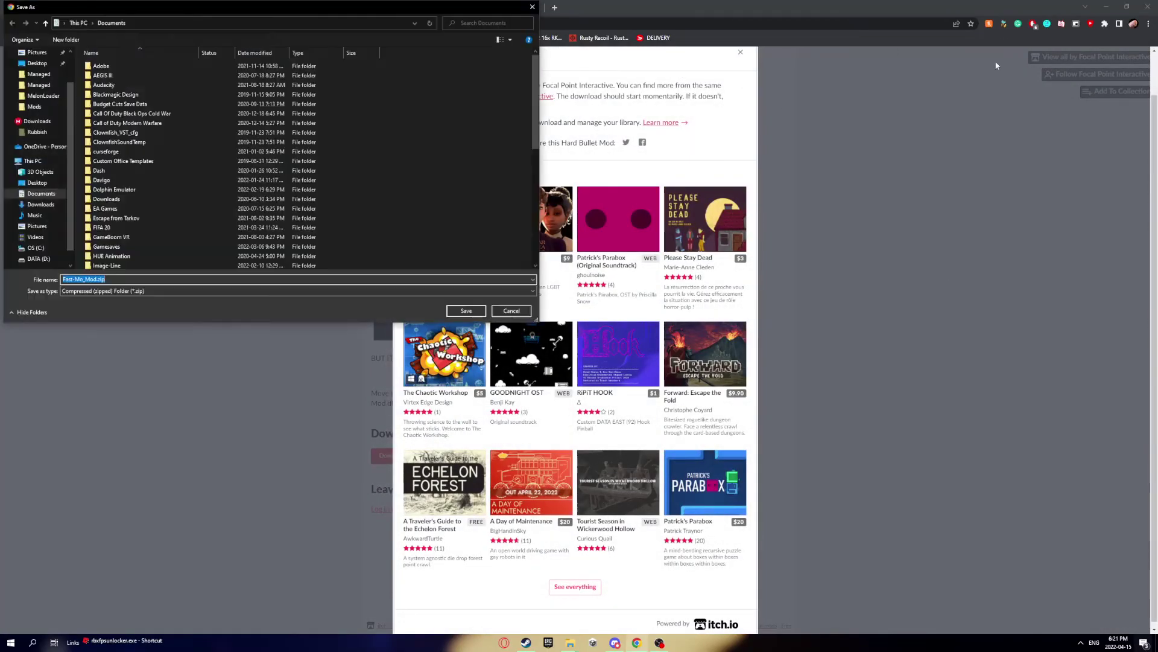
left_click(108, 290)
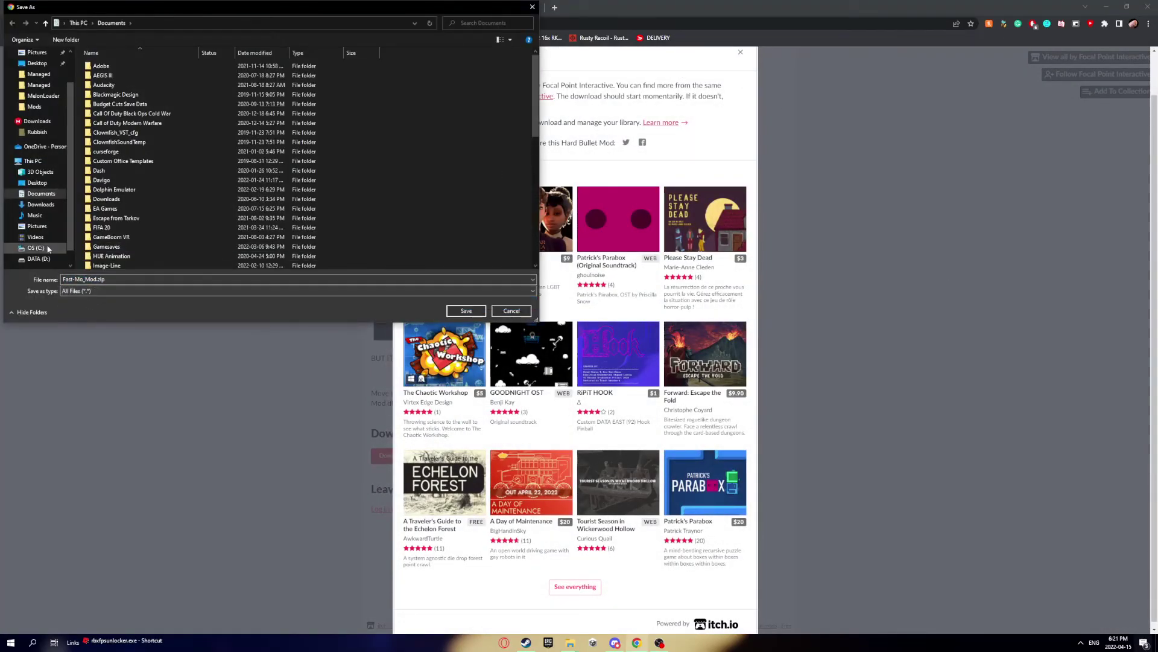
left_click(41, 204)
left_click(466, 311)
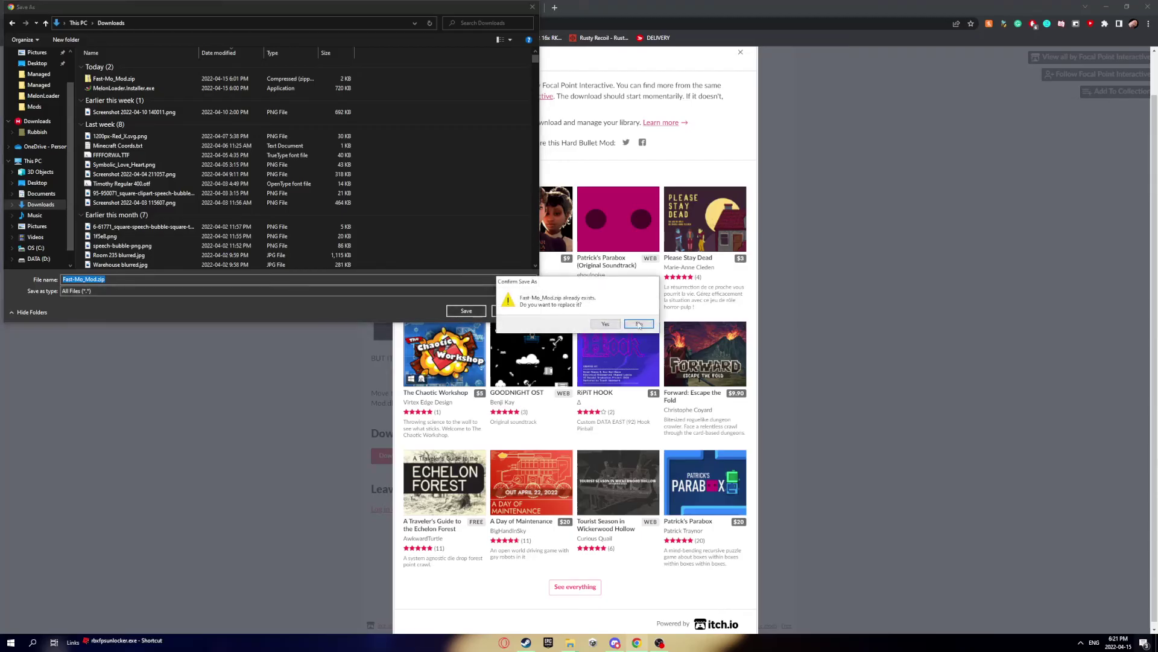
left_click(605, 324)
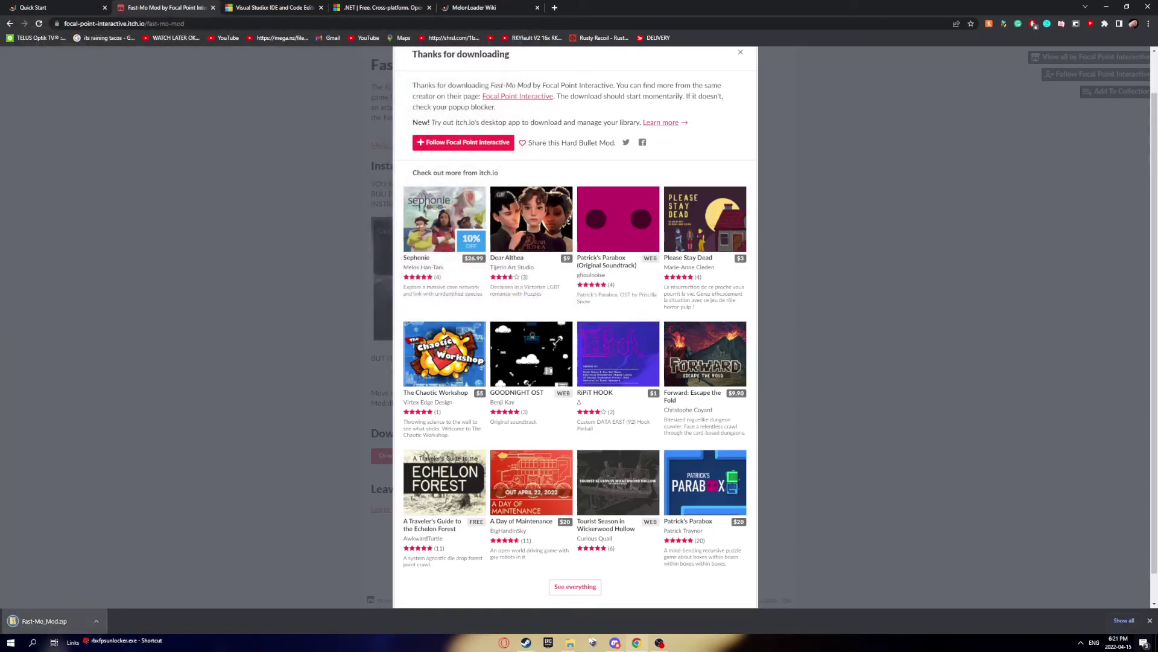
left_click(44, 620)
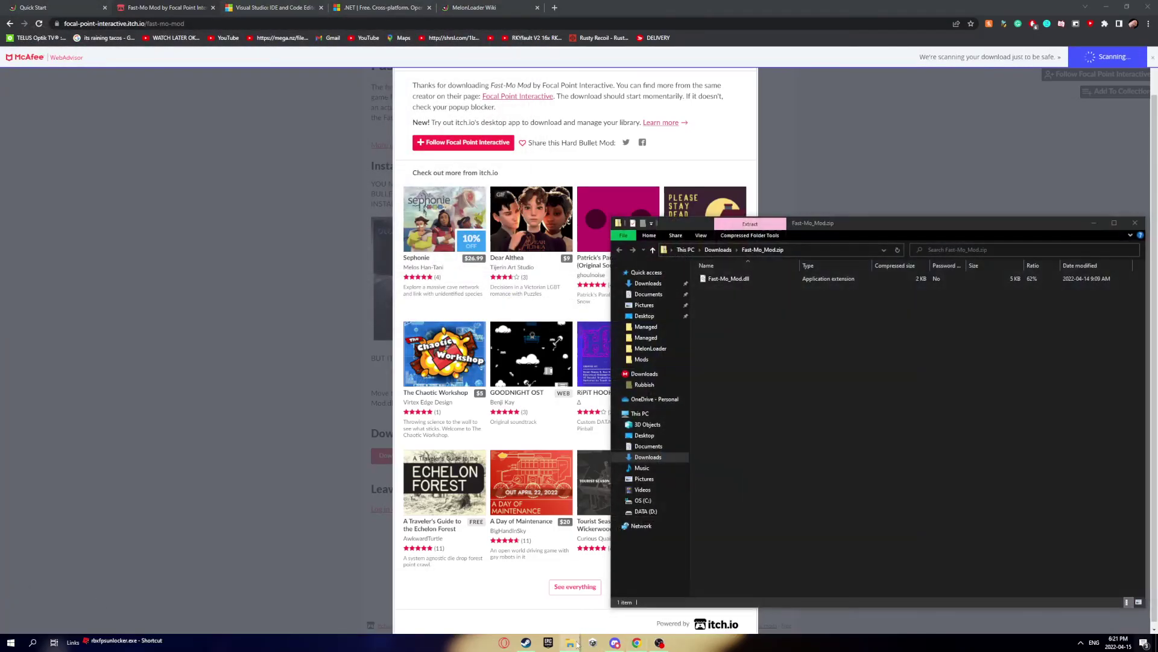
Copy Fast-Mo_Mod.dll from the zip into Hard Bullet's Mods folder
left_click(569, 642)
left_click(653, 607)
left_click_drag(865, 210, 330, 194)
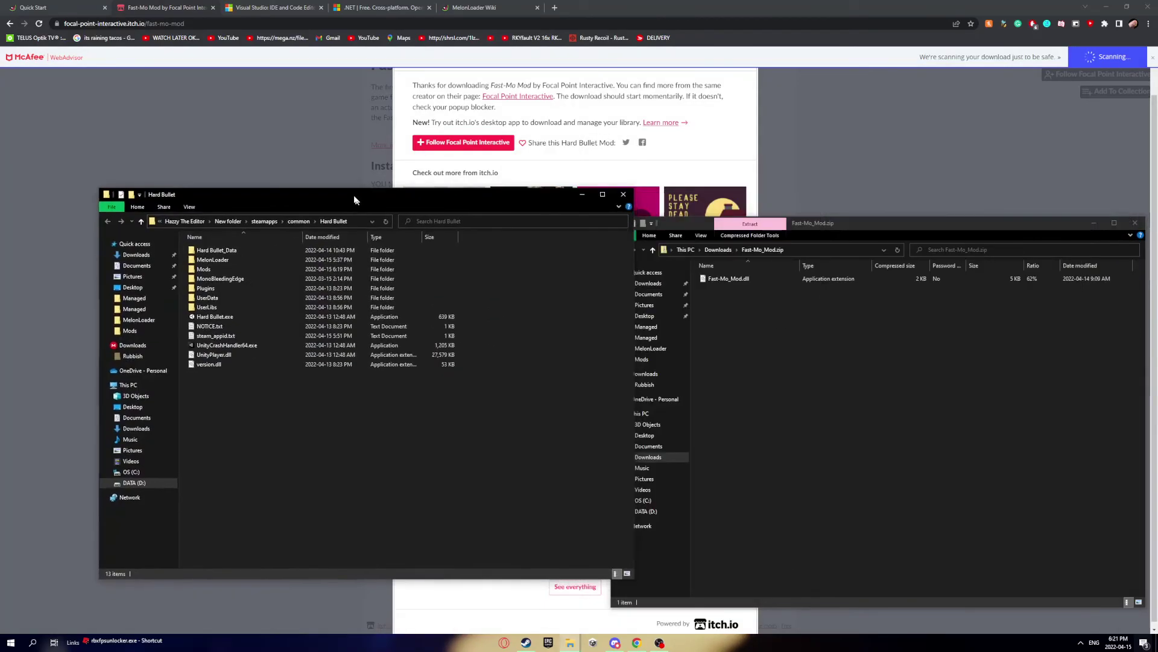
left_click(729, 278)
double_click(221, 270)
left_click_drag(728, 279, 226, 312)
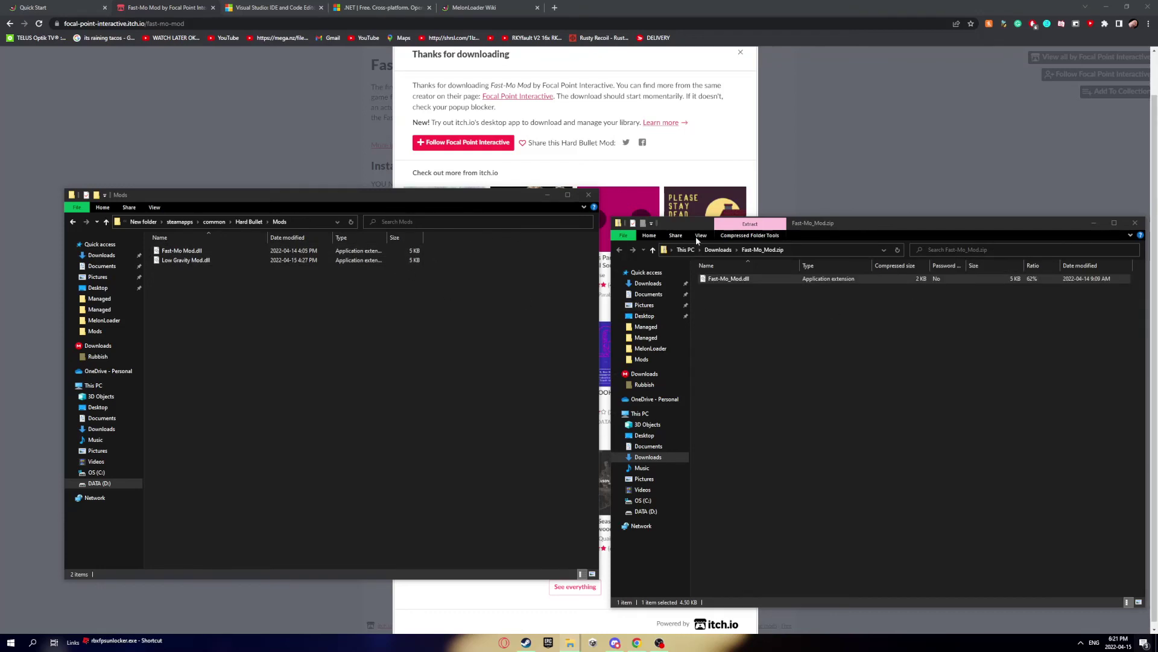
Minimize the zip, Mods folder and browser windows to show the desktop
left_click(1090, 226)
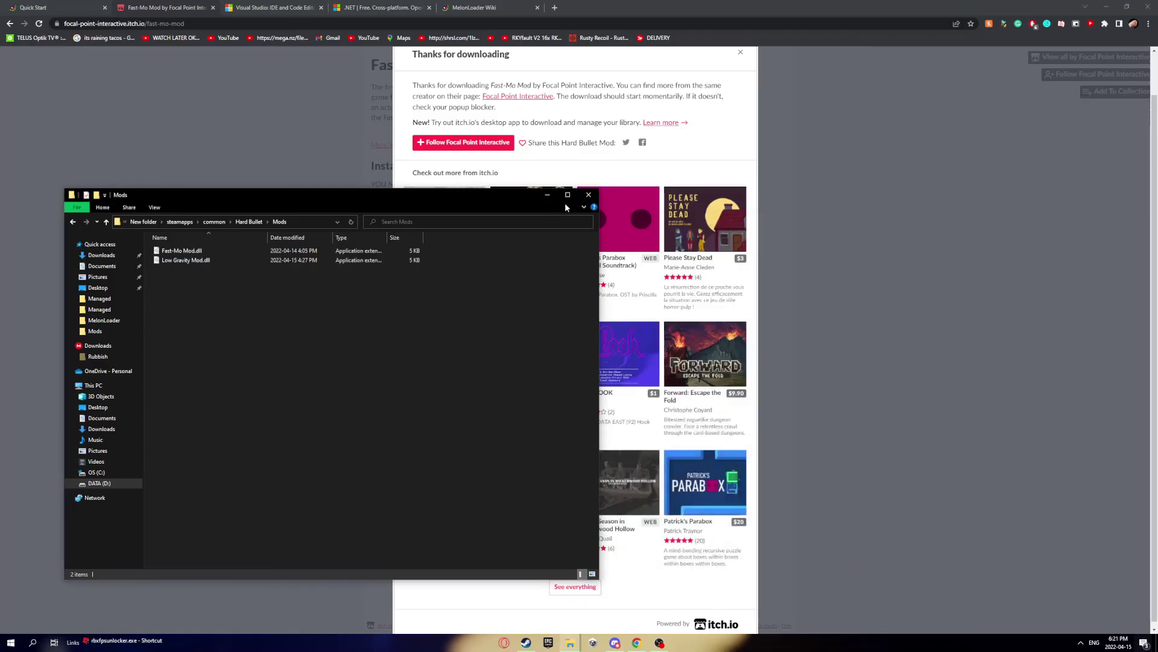
left_click(548, 195)
left_click(1107, 8)
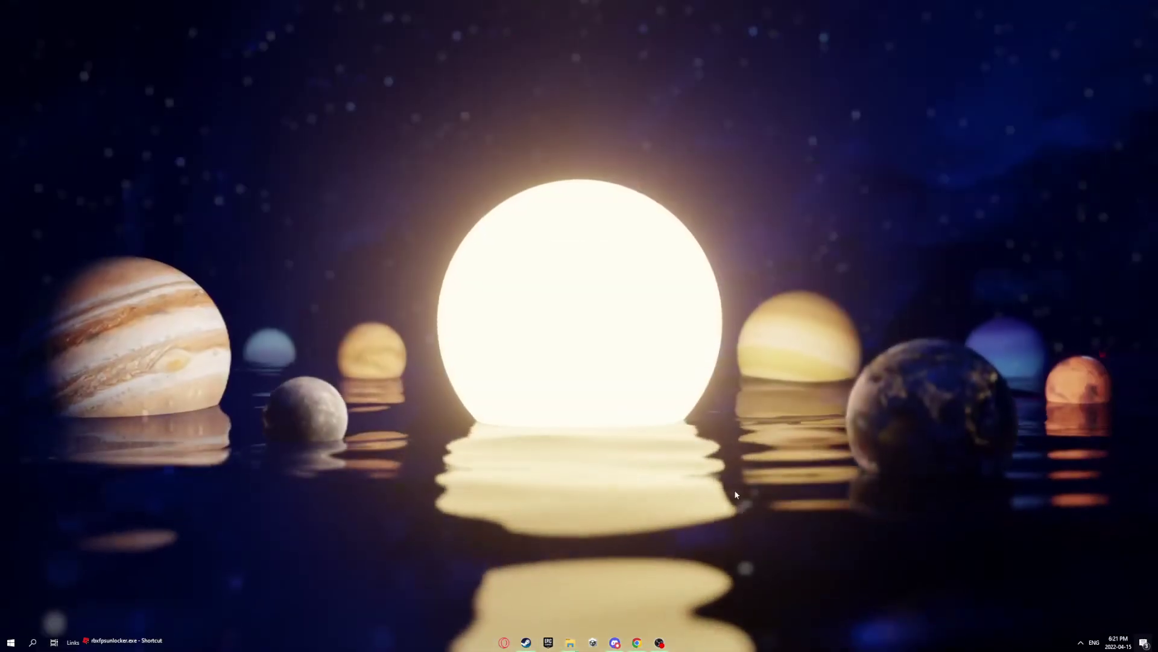